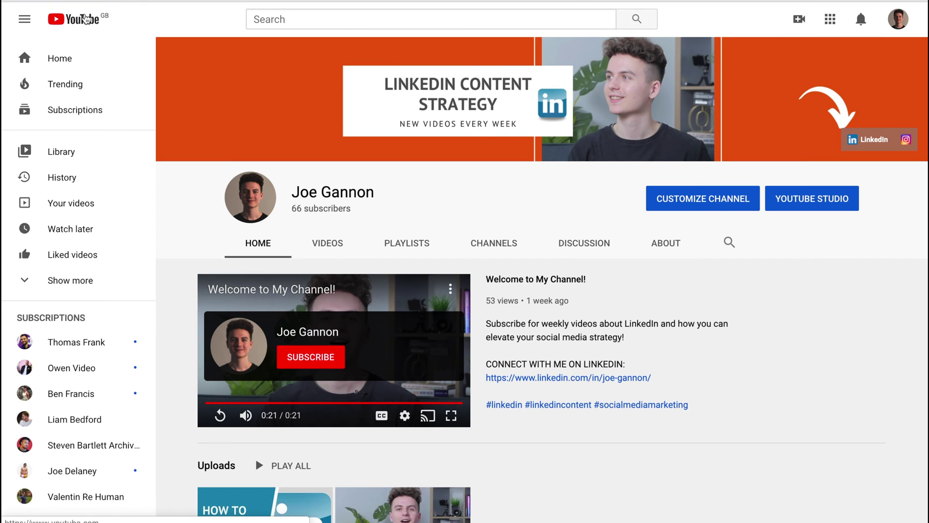
Start a new video upload and switch to the classic uploader, submitting the leave-feedback form.
{"action": "left_click", "coordinate": [86, 20]}
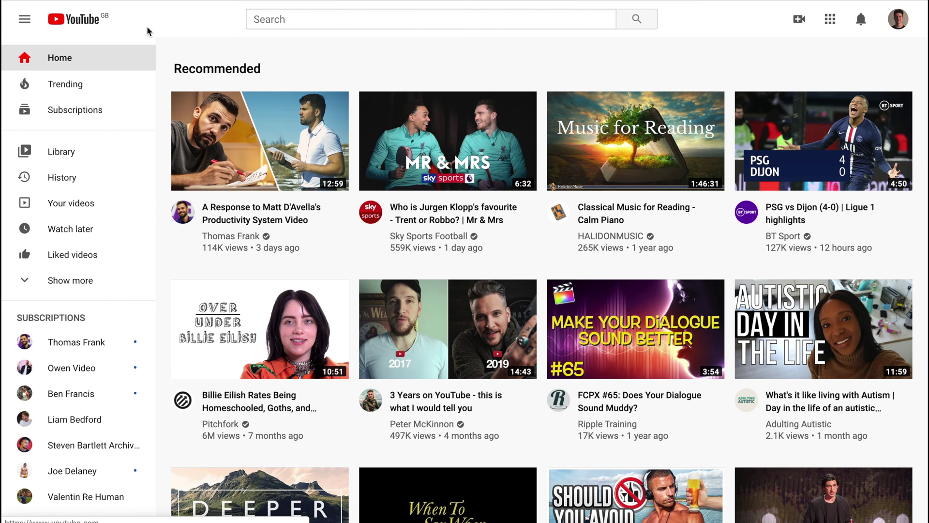
{"action": "left_click", "coordinate": [800, 21]}
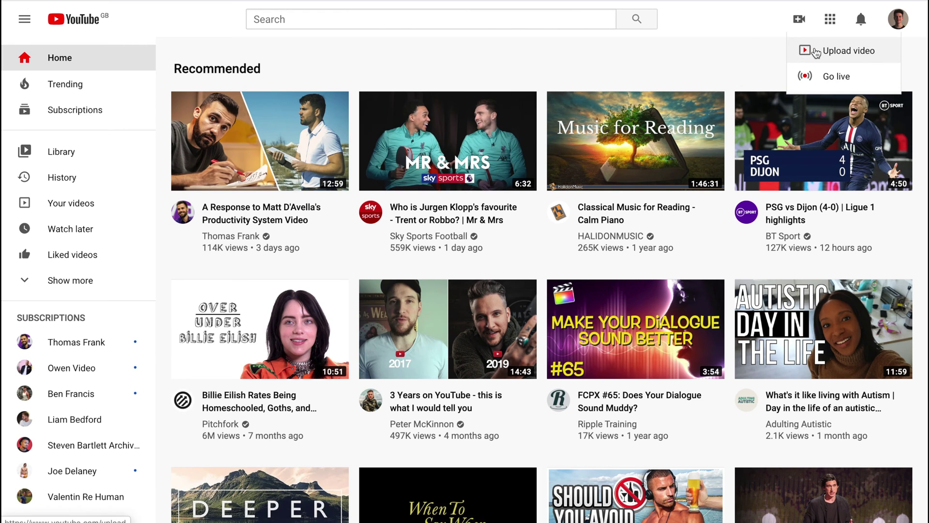
{"action": "left_click", "coordinate": [816, 51]}
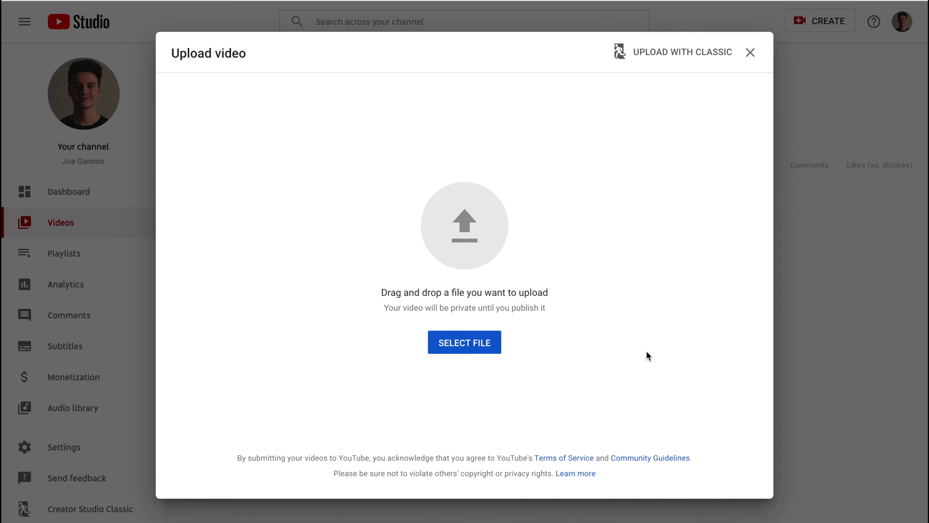
{"action": "left_click", "coordinate": [657, 56]}
{"action": "left_click", "coordinate": [321, 316]}
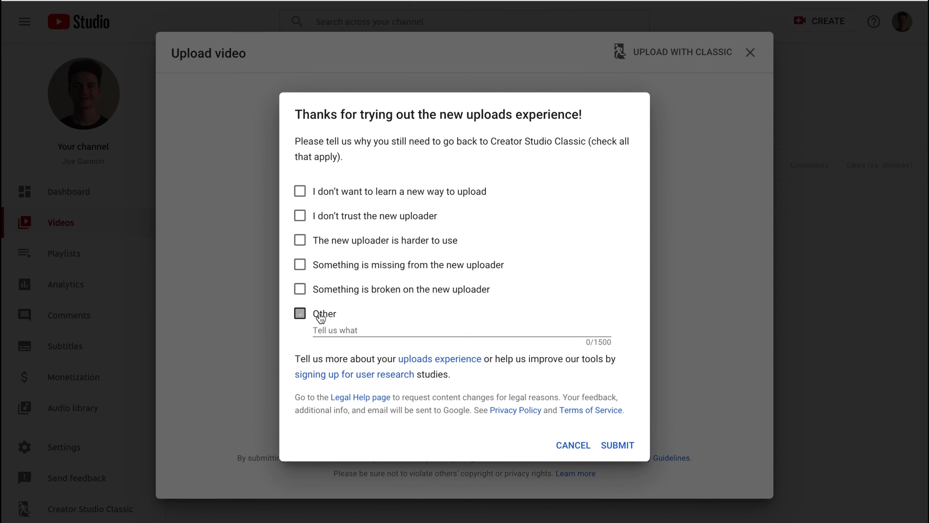
{"action": "left_click", "coordinate": [637, 438]}
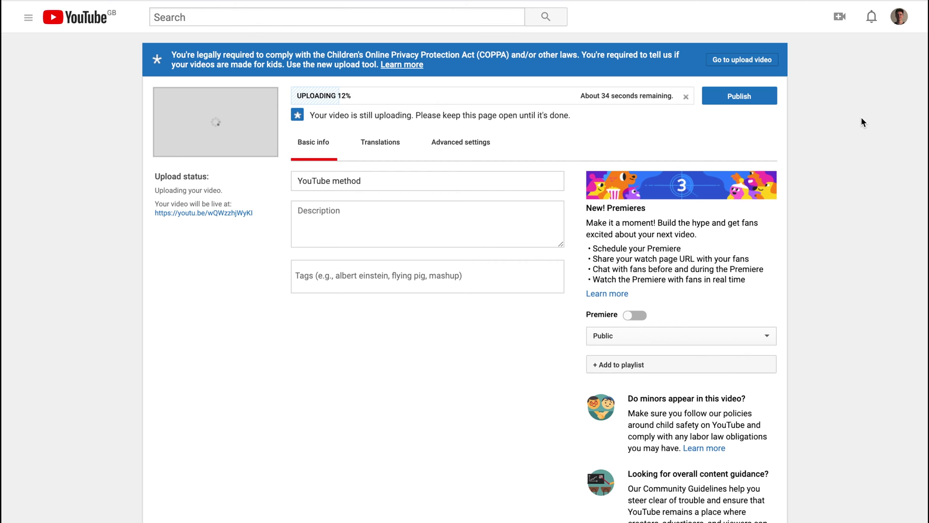
Upload the 'YouTube method' video as Unlisted and finish to the channel videos list.
{"action": "left_click", "coordinate": [724, 336]}
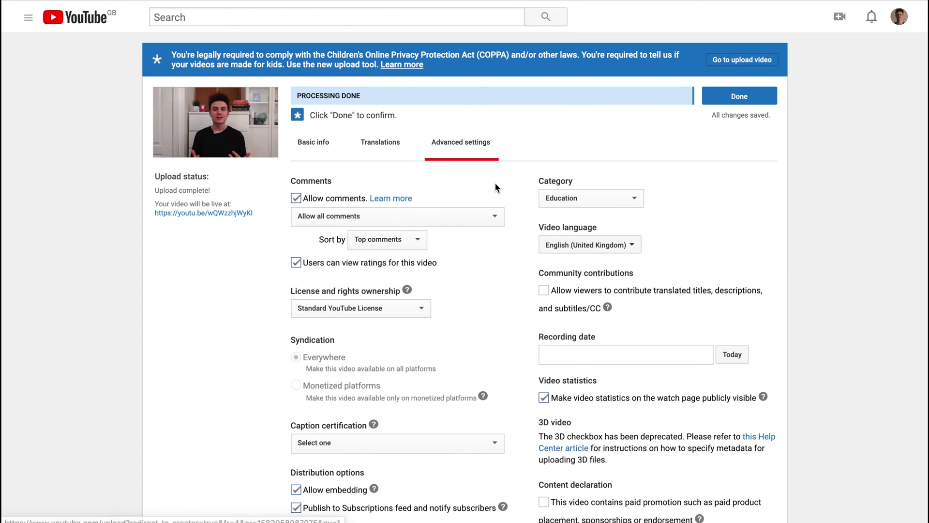
{"action": "scroll", "coordinate": [495, 183], "scroll_direction": "down", "scroll_amount": 3}
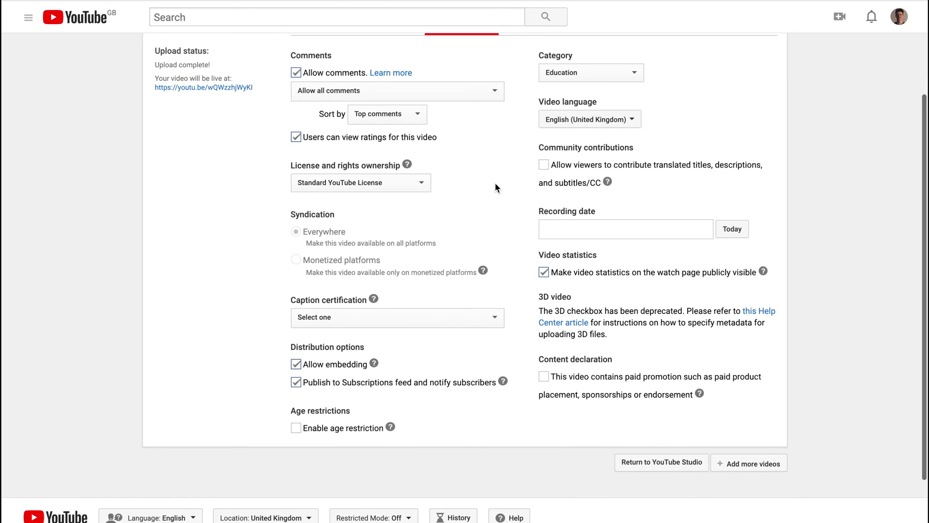
{"action": "scroll", "coordinate": [495, 182], "scroll_direction": "up", "scroll_amount": 3}
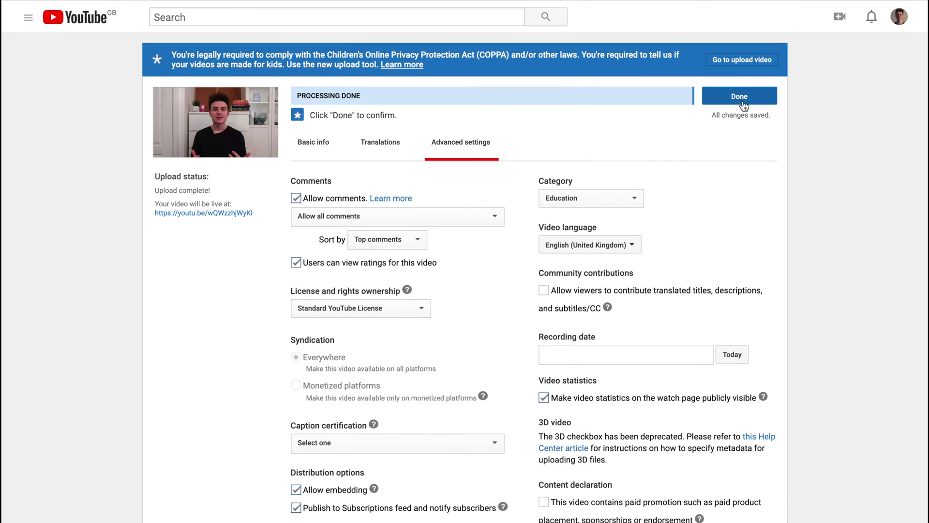
{"action": "left_click", "coordinate": [745, 102]}
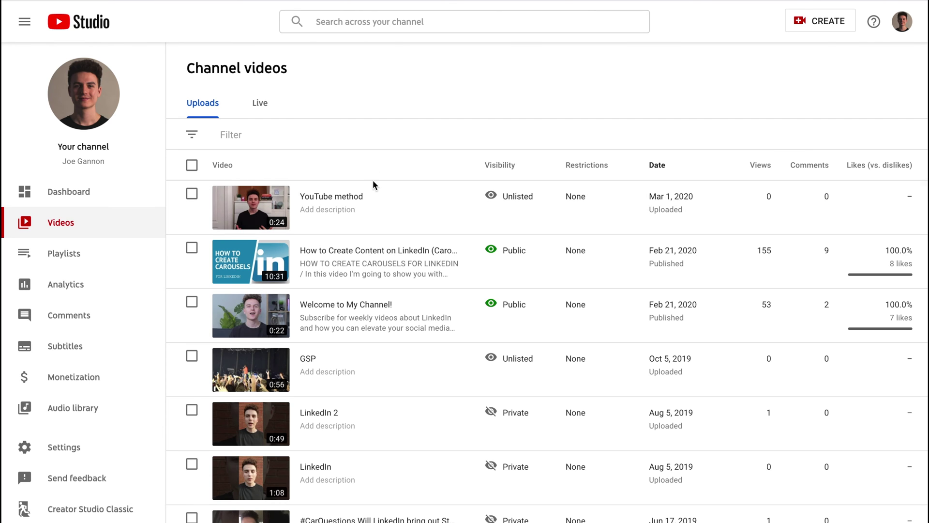
Return to Creator Studio Classic and open the video's English (Automatic) captions as an editable draft.
{"action": "left_click", "coordinate": [92, 506]}
{"action": "left_click", "coordinate": [313, 331]}
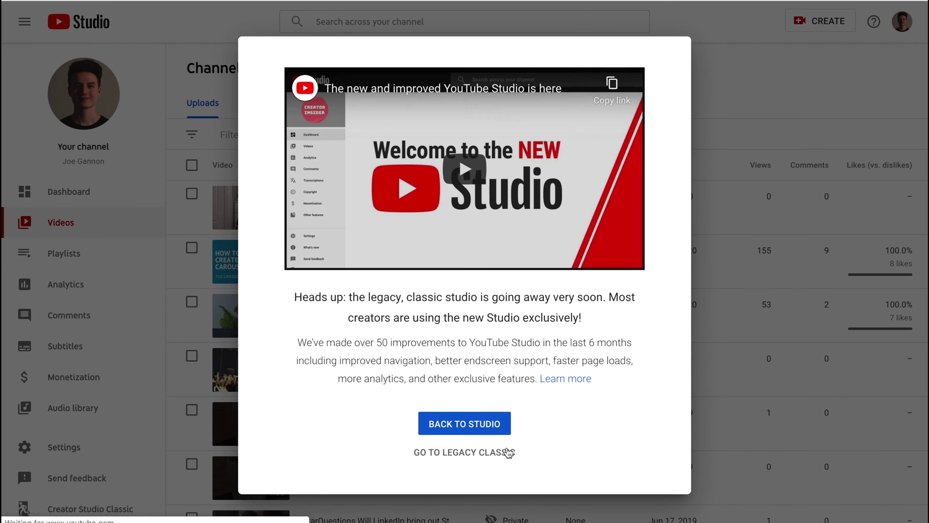
{"action": "left_click", "coordinate": [489, 456]}
{"action": "left_click", "coordinate": [544, 71]}
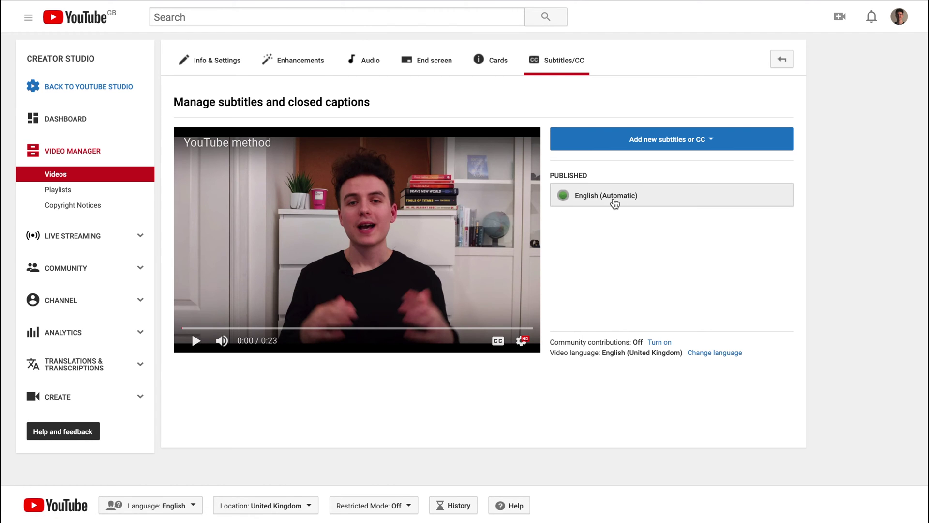
{"action": "left_click", "coordinate": [611, 199]}
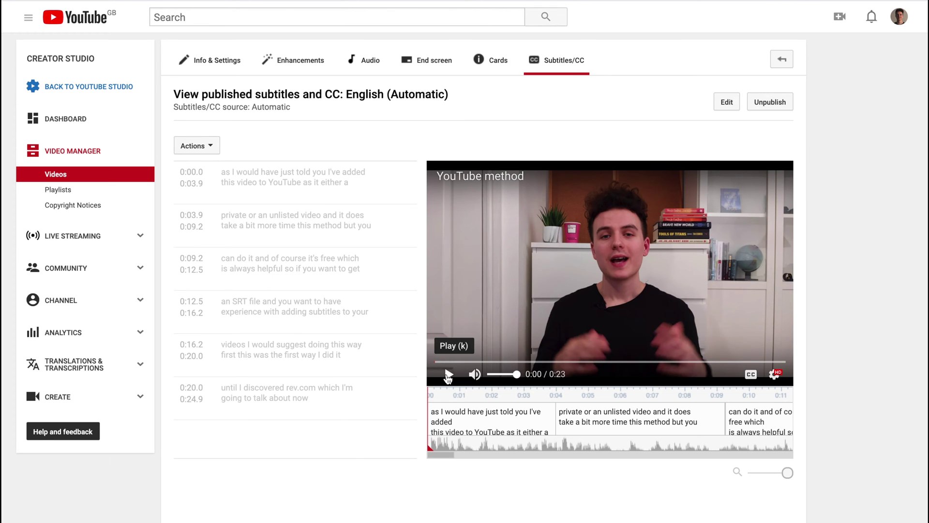
{"action": "left_click", "coordinate": [448, 374]}
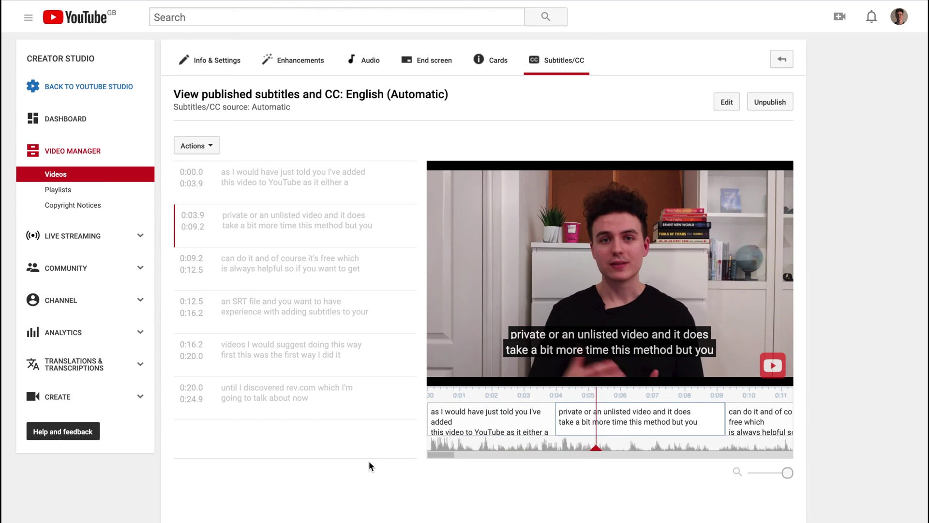
Capitalise the first caption to 'A', add a full stop to the second, then save changes.
{"action": "mouse_move", "coordinate": [268, 215]}
{"action": "left_click", "coordinate": [226, 221]}
{"action": "key", "text": "BackSpace"}
{"action": "type", "text": "A"}
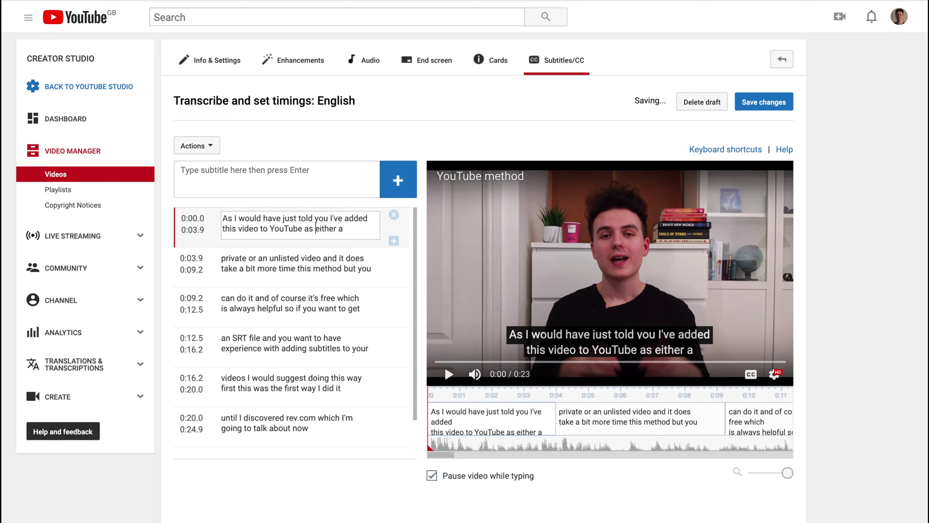
{"action": "mouse_move", "coordinate": [305, 263]}
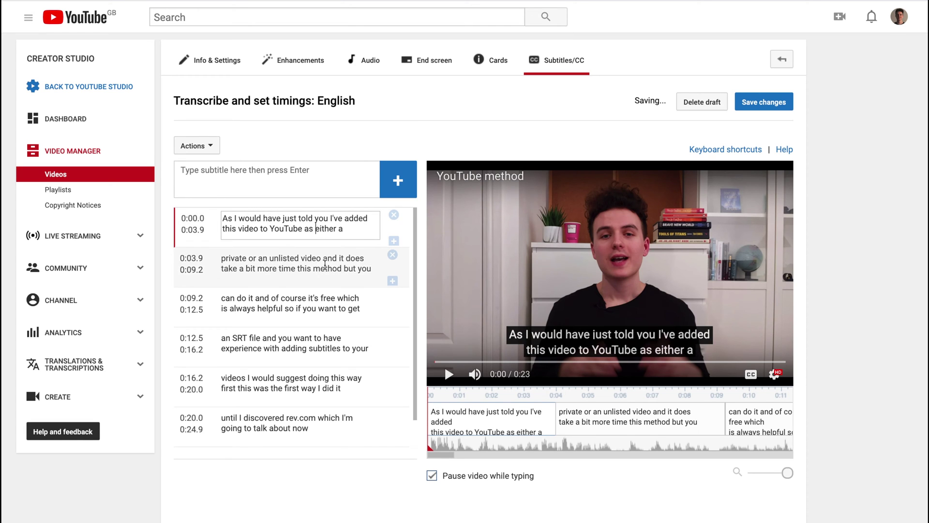
{"action": "left_click", "coordinate": [322, 256]}
{"action": "type", "text": "."}
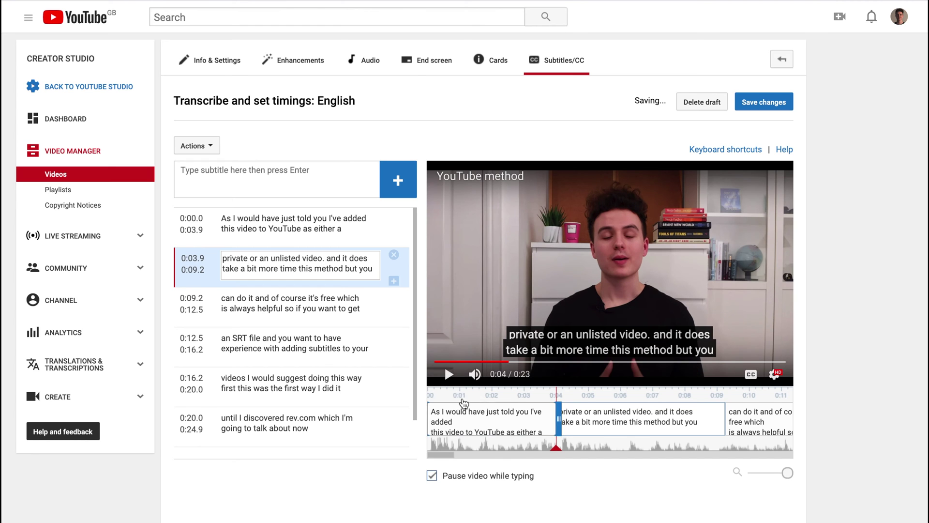
{"action": "left_click", "coordinate": [434, 361]}
{"action": "left_click", "coordinate": [434, 359]}
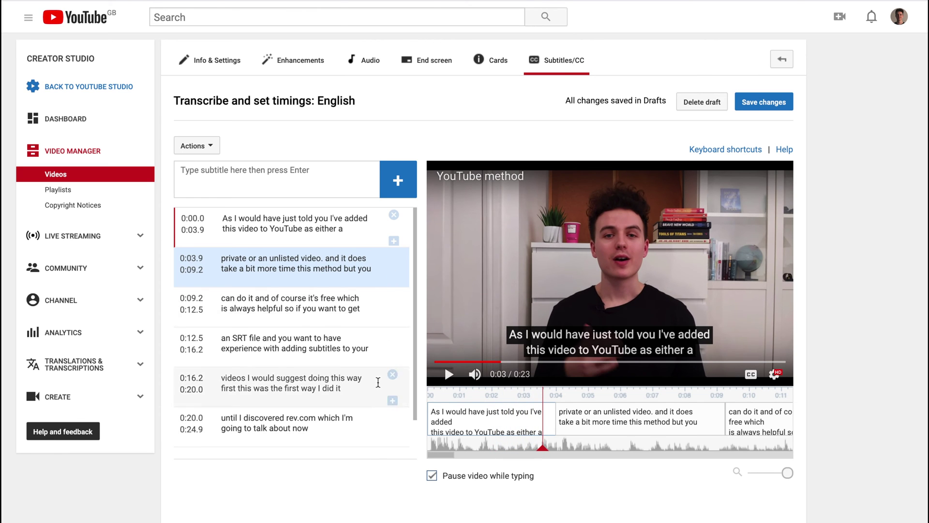
{"action": "left_click", "coordinate": [760, 103]}
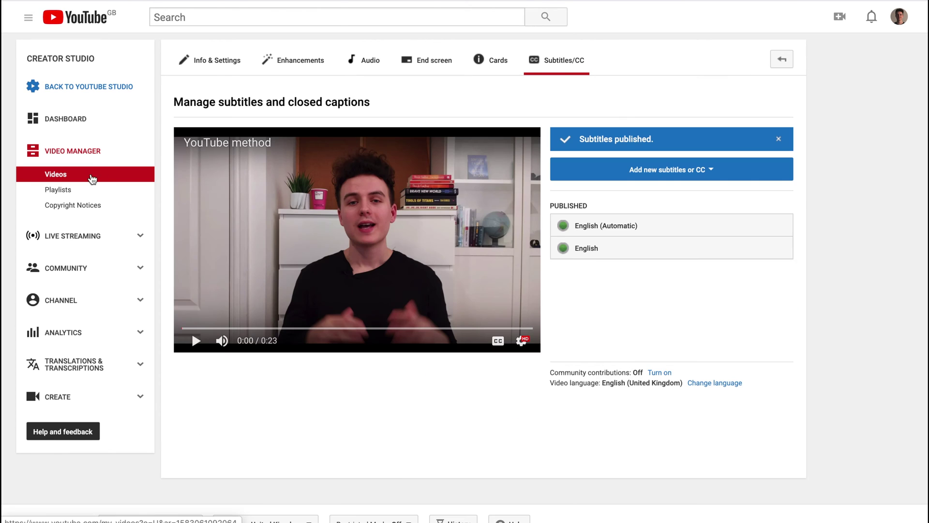
Download the published English subtitle track as captions.srt.
{"action": "left_click", "coordinate": [80, 154]}
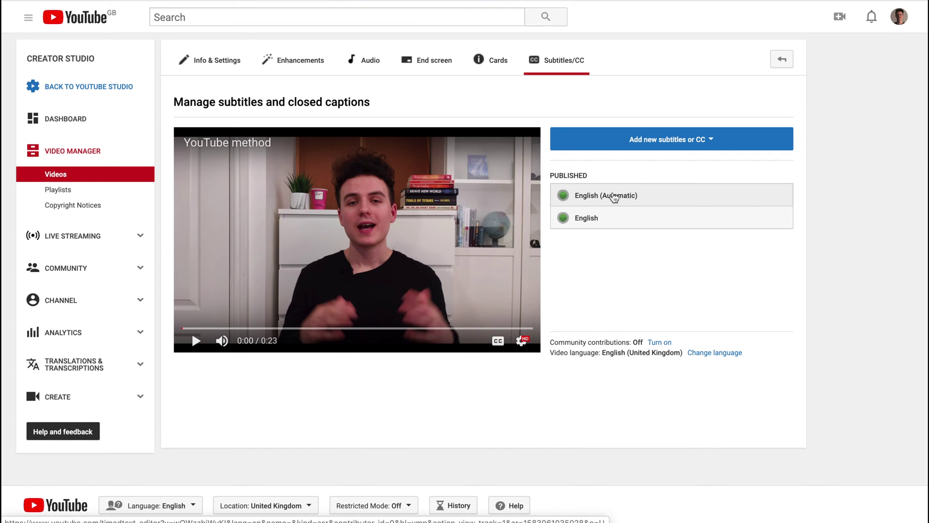
{"action": "left_click", "coordinate": [619, 224]}
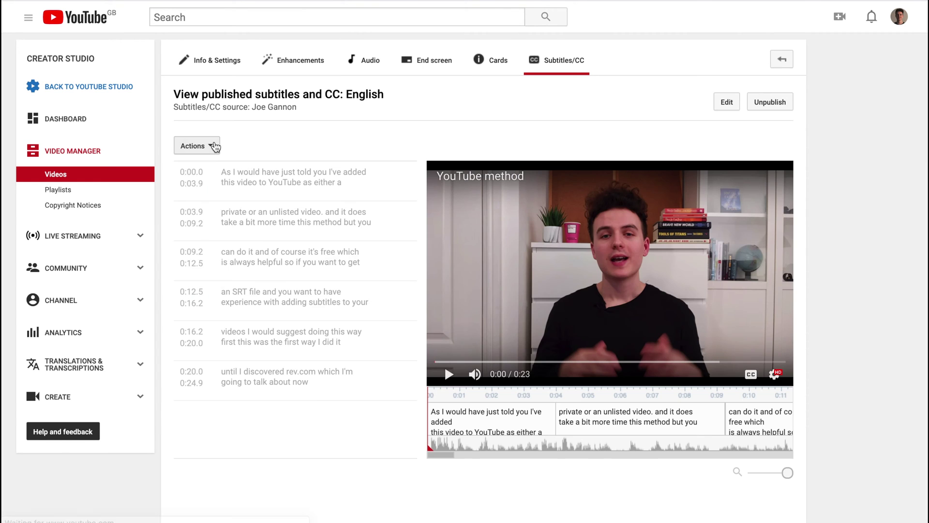
{"action": "left_click", "coordinate": [196, 145]}
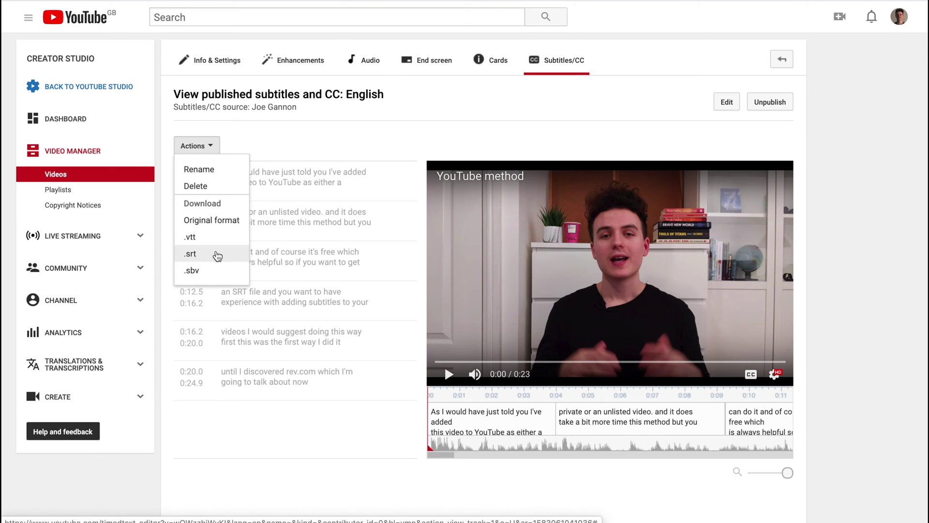
{"action": "left_click", "coordinate": [217, 254]}
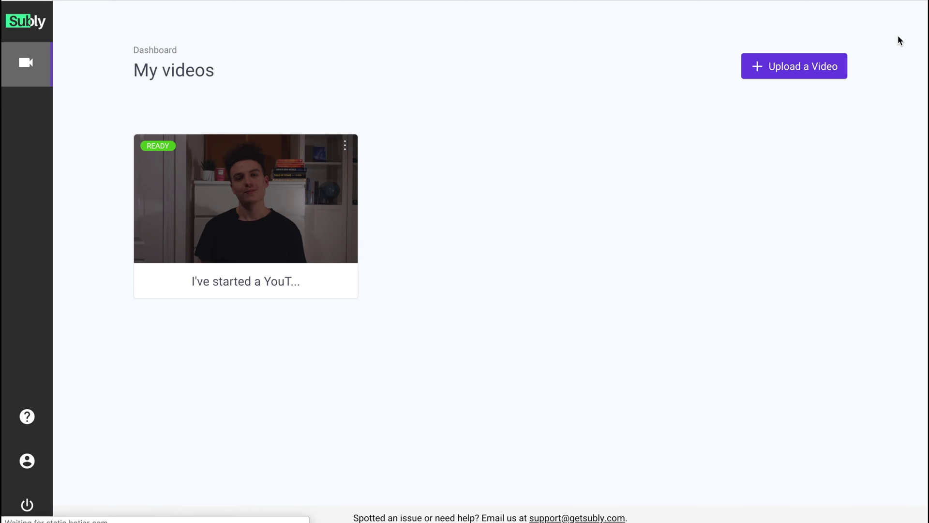
Upload the Subly Method video to Subly with British English as the language.
{"action": "left_click", "coordinate": [808, 66]}
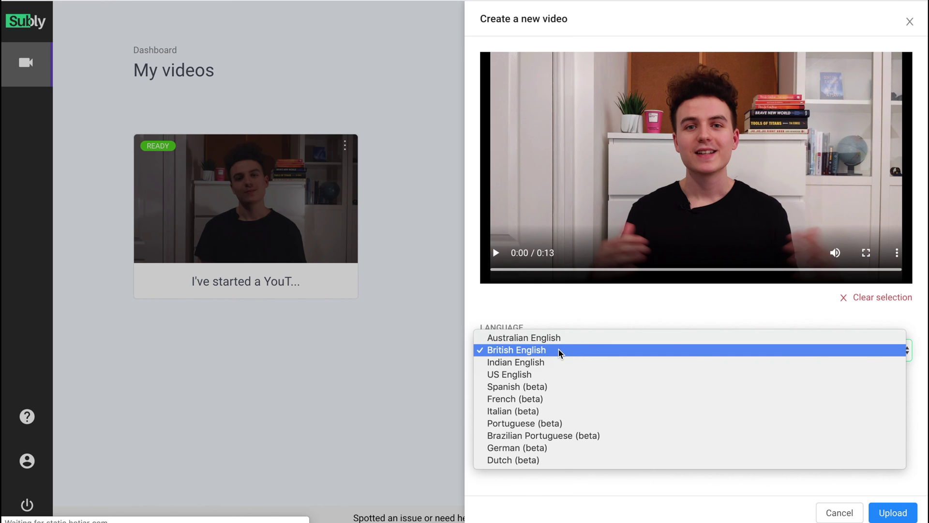
{"action": "left_click", "coordinate": [559, 352]}
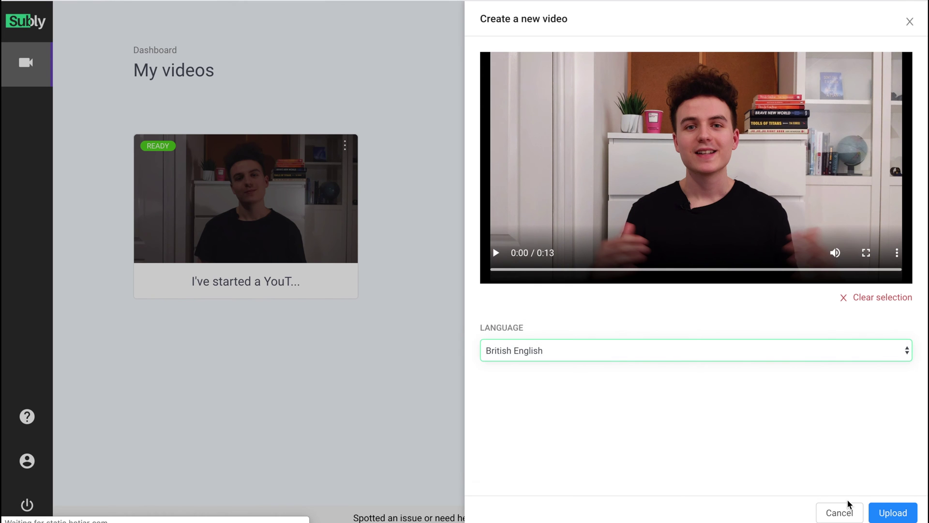
{"action": "left_click", "coordinate": [893, 513]}
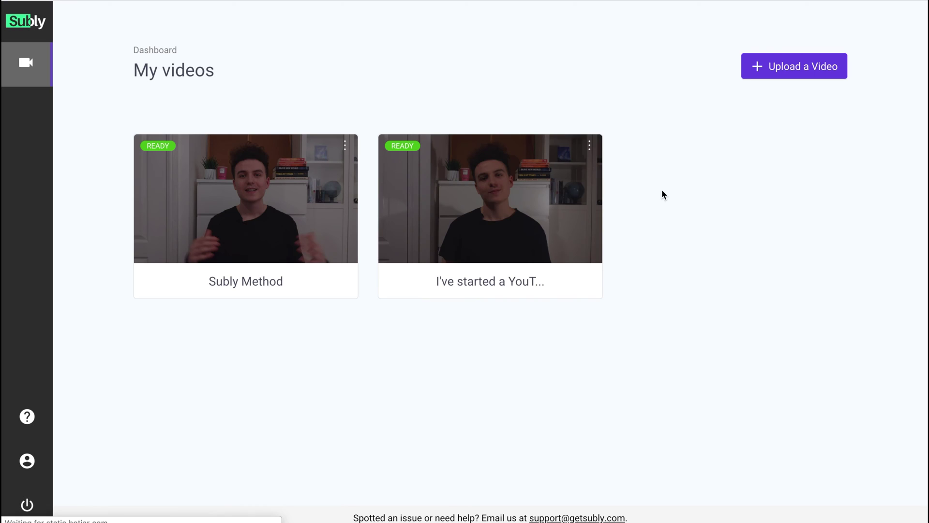
Review the Subly Method transcript and change 'gonna' to 'going to' in the first line.
{"action": "left_click", "coordinate": [263, 190]}
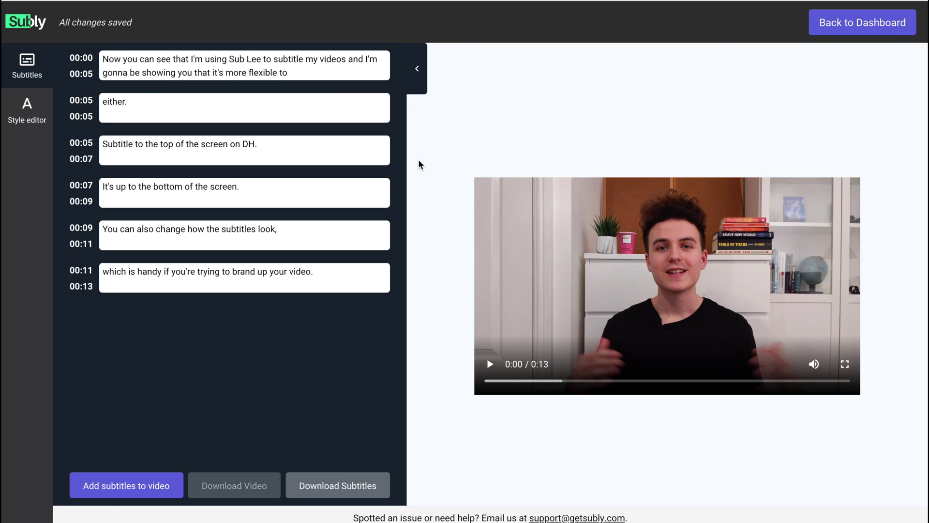
{"action": "left_click", "coordinate": [494, 368]}
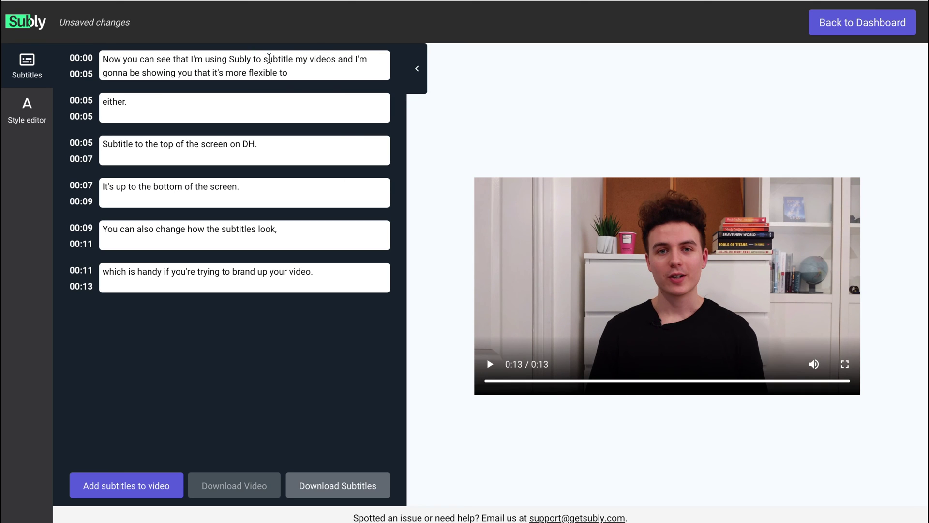
{"action": "left_click", "coordinate": [128, 72]}
{"action": "key", "text": "BackSpace"}
{"action": "key", "text": "BackSpace"}
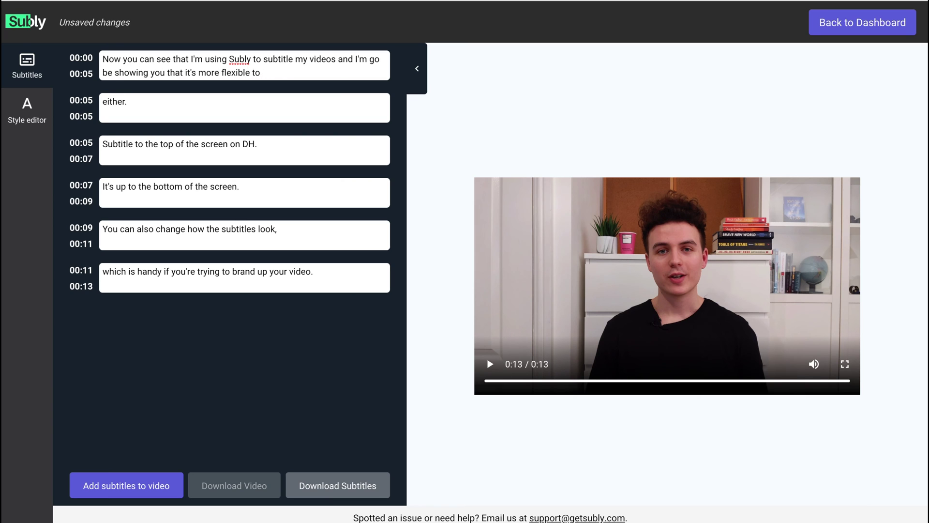
{"action": "type", "text": "ing to"}
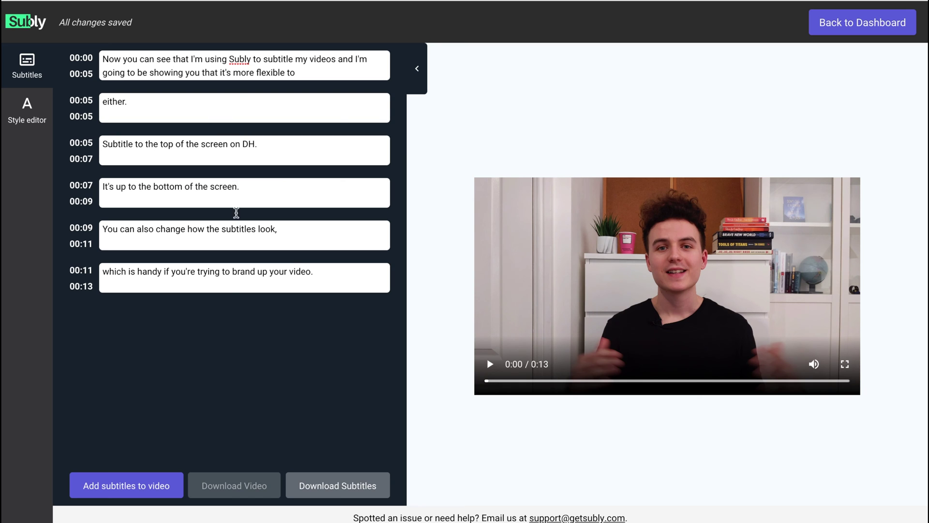
Set the subtitle font to Helvetica Neue and the size to 90.
{"action": "left_click", "coordinate": [27, 120]}
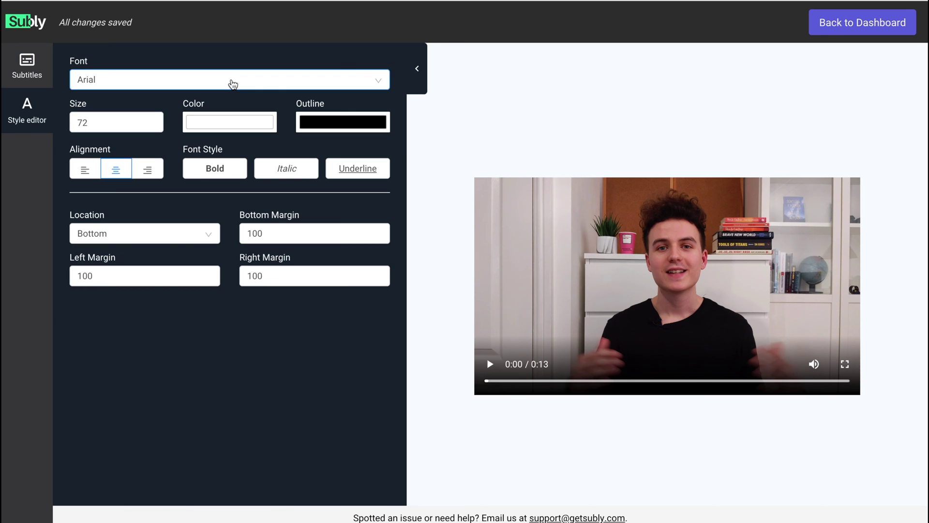
{"action": "left_click", "coordinate": [151, 77]}
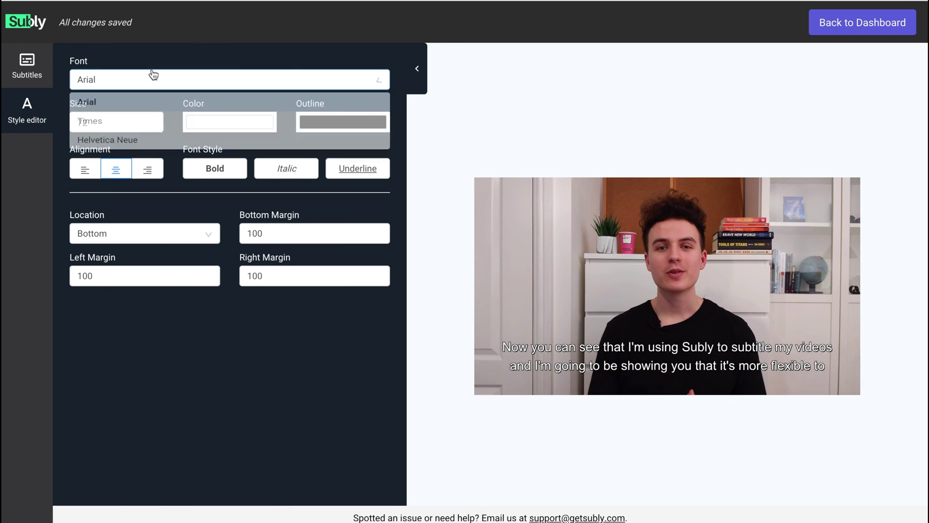
{"action": "left_click", "coordinate": [136, 122]}
{"action": "left_click", "coordinate": [122, 81]}
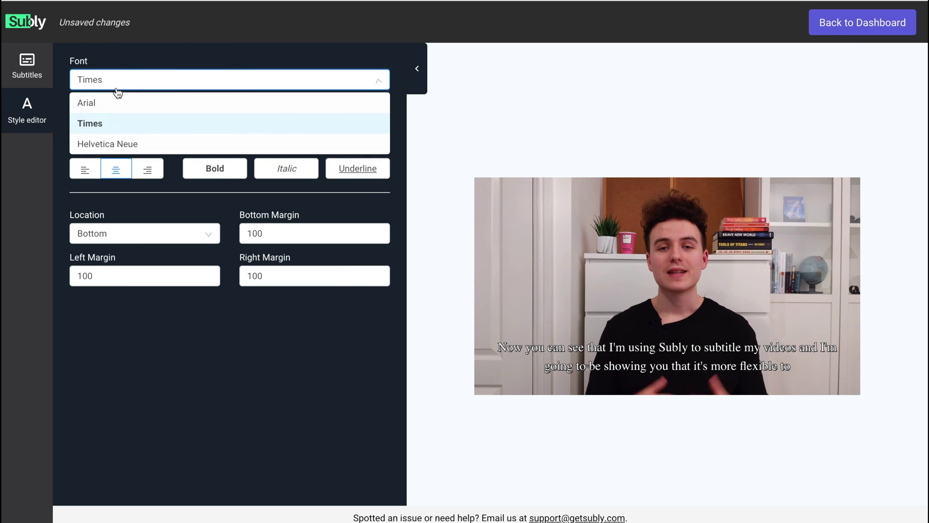
{"action": "left_click", "coordinate": [115, 142]}
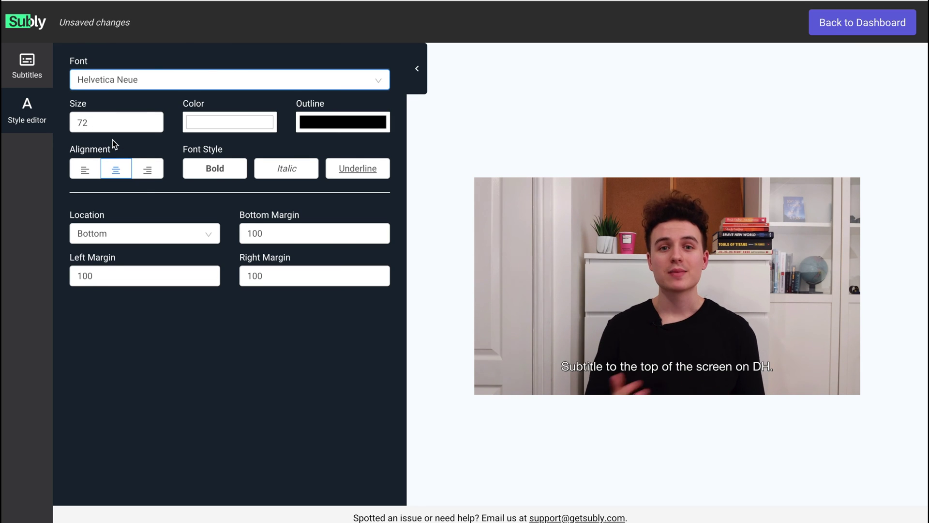
{"action": "left_click", "coordinate": [159, 119]}
{"action": "left_click", "coordinate": [159, 120]}
{"action": "type", "text": "90"}
{"action": "left_click", "coordinate": [490, 364]}
Try black, light blue and red subtitle colours, then set the text back to white.
{"action": "left_click", "coordinate": [237, 129]}
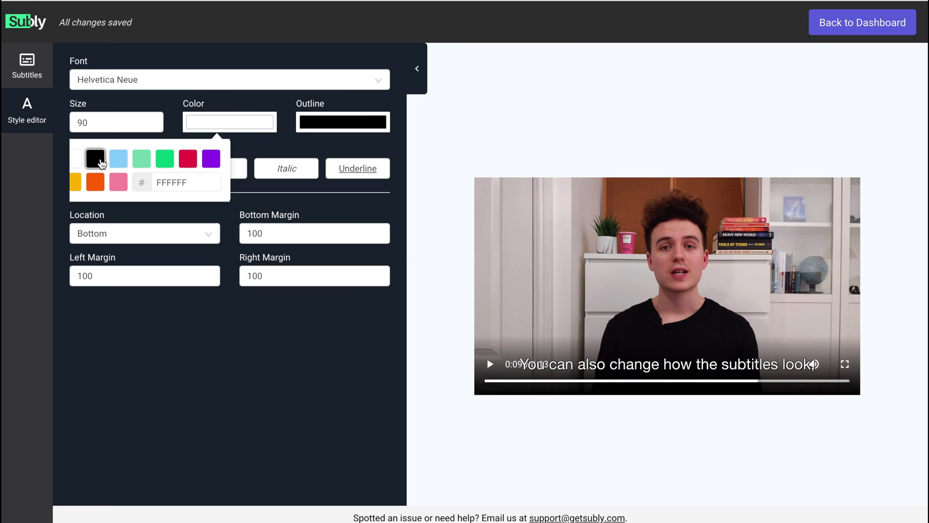
{"action": "left_click", "coordinate": [95, 158]}
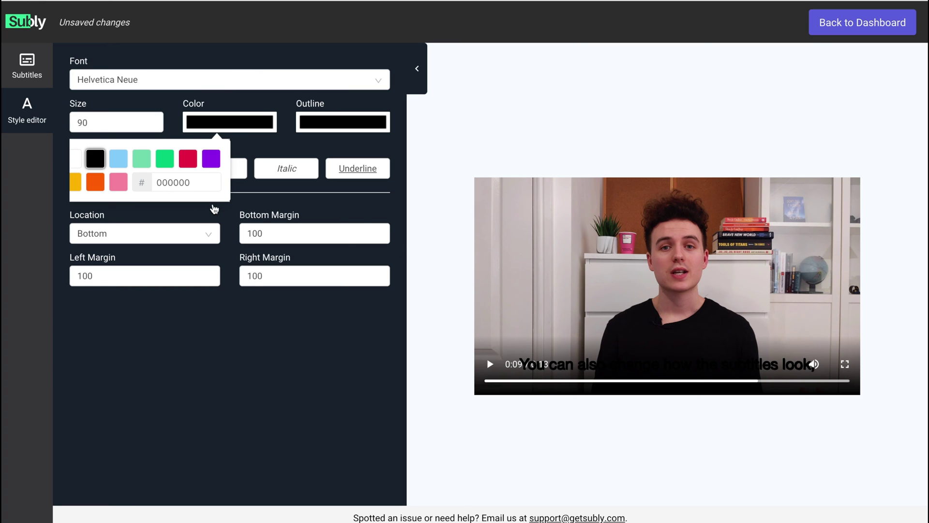
{"action": "left_click", "coordinate": [129, 164]}
{"action": "left_click", "coordinate": [188, 159]}
{"action": "left_click_drag", "start_coordinate": [189, 182], "coordinate": [128, 183]}
{"action": "double_click", "coordinate": [186, 183]}
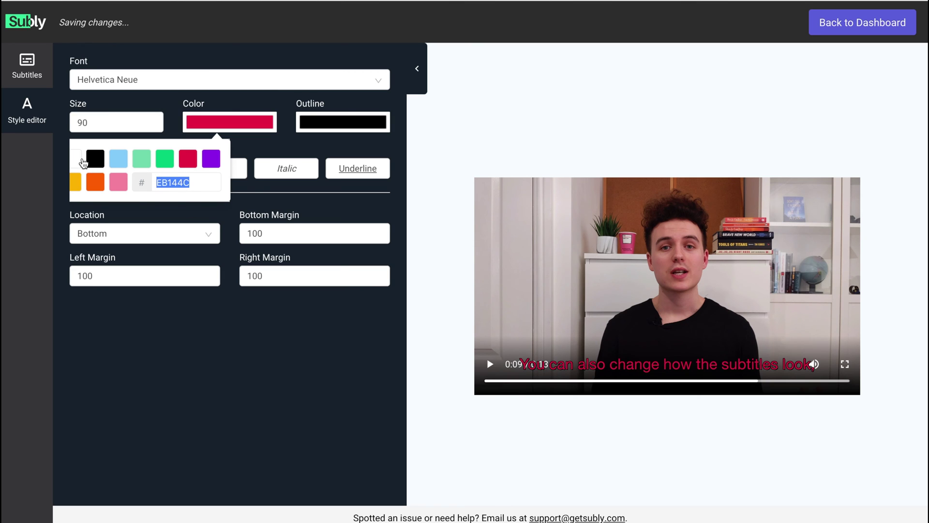
{"action": "left_click", "coordinate": [75, 159]}
{"action": "left_click", "coordinate": [132, 214]}
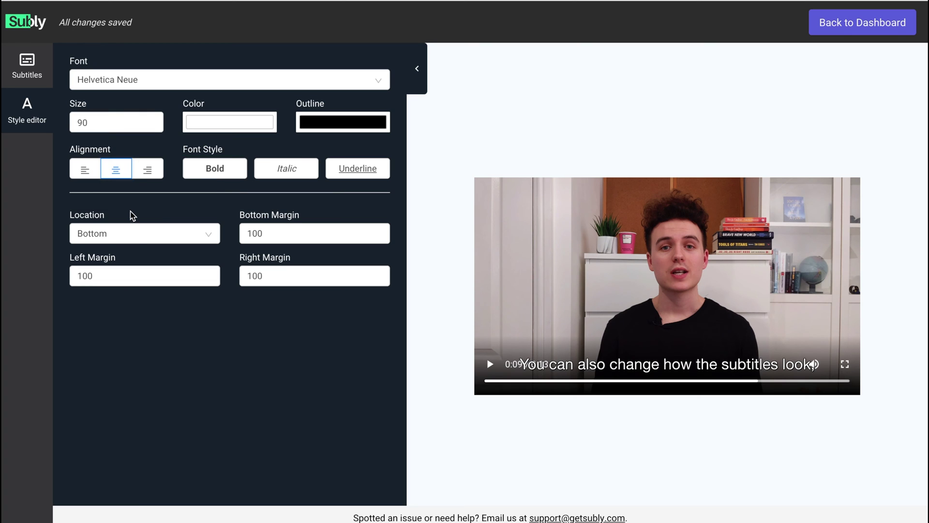
Try Center and Top subtitle positions, then download the subtitles as subtitles.srt.
{"action": "left_click", "coordinate": [135, 236]}
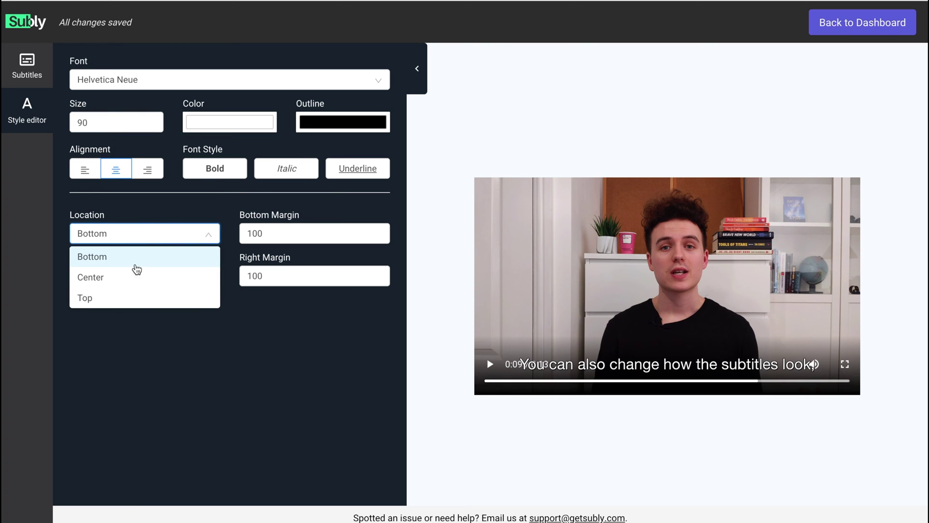
{"action": "left_click", "coordinate": [133, 276]}
{"action": "left_click", "coordinate": [118, 239]}
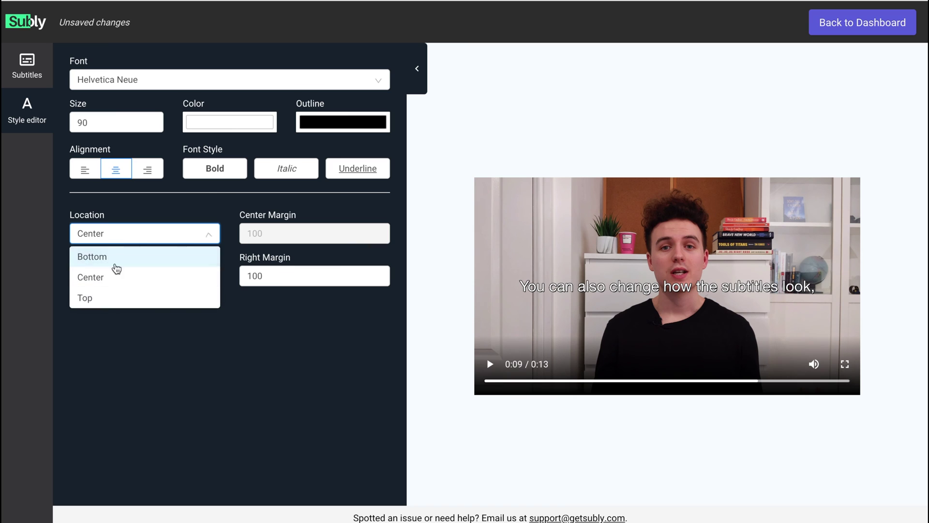
{"action": "left_click", "coordinate": [104, 298]}
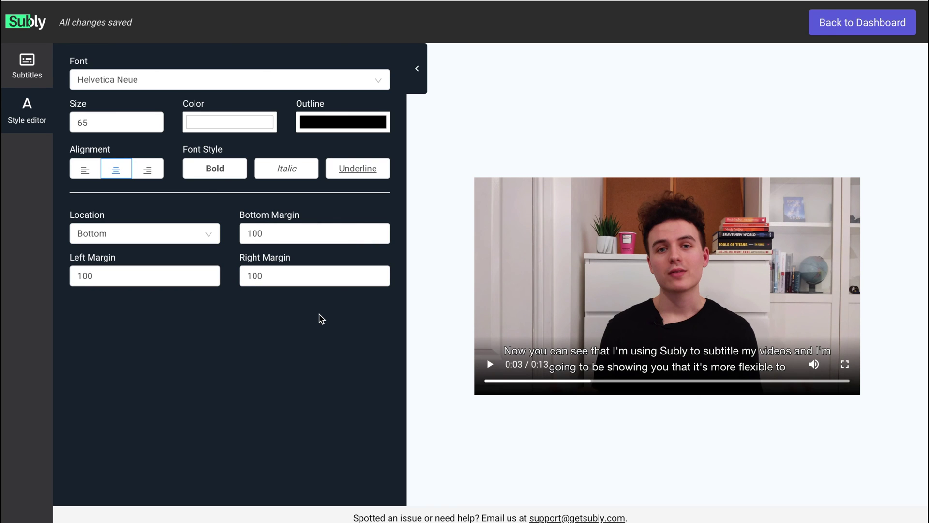
{"action": "left_click", "coordinate": [17, 72]}
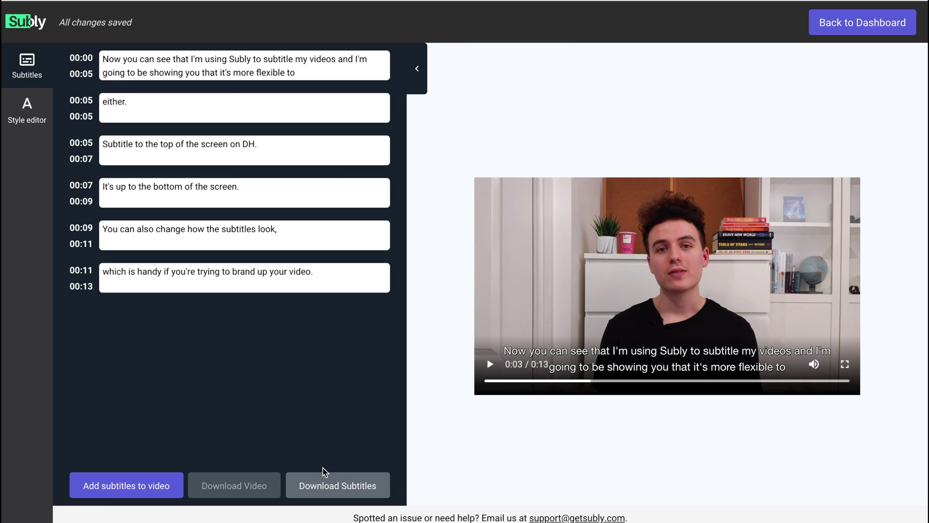
{"action": "left_click", "coordinate": [338, 488]}
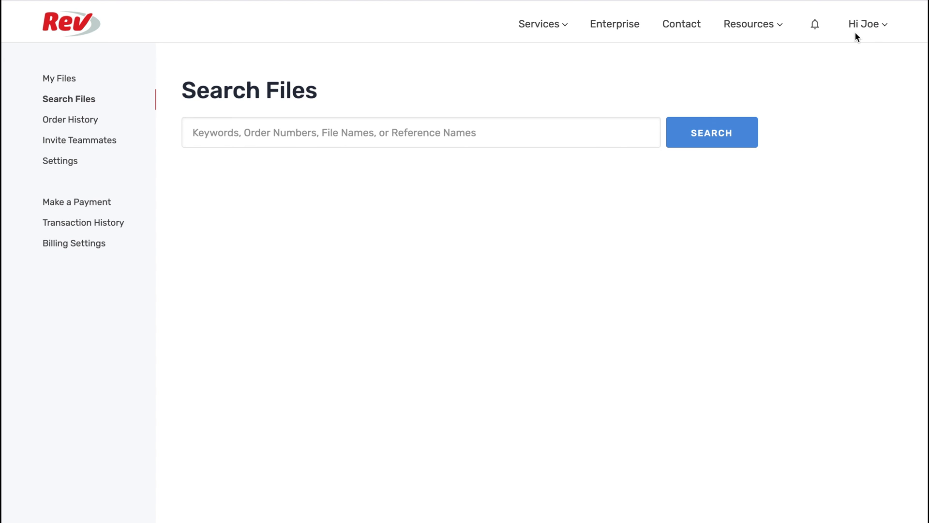
{"action": "mouse_move", "coordinate": [542, 24]}
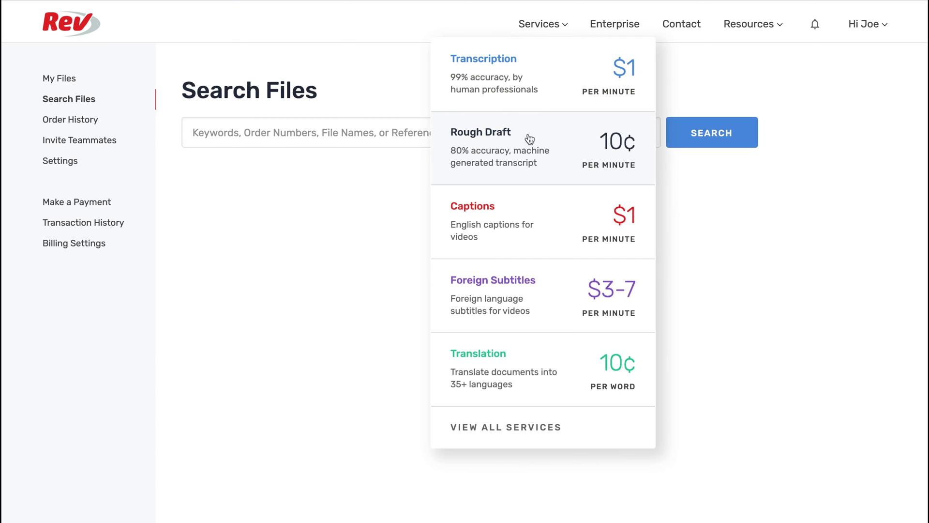
Order a $0.10 Rough Draft machine transcript of Rev Method.mp4 and check out.
{"action": "left_click", "coordinate": [528, 141]}
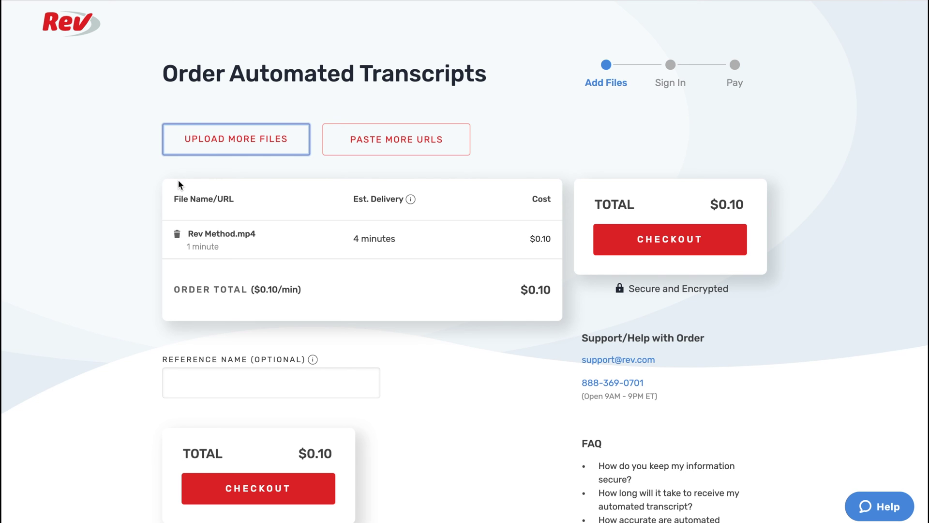
{"action": "left_click", "coordinate": [100, 260]}
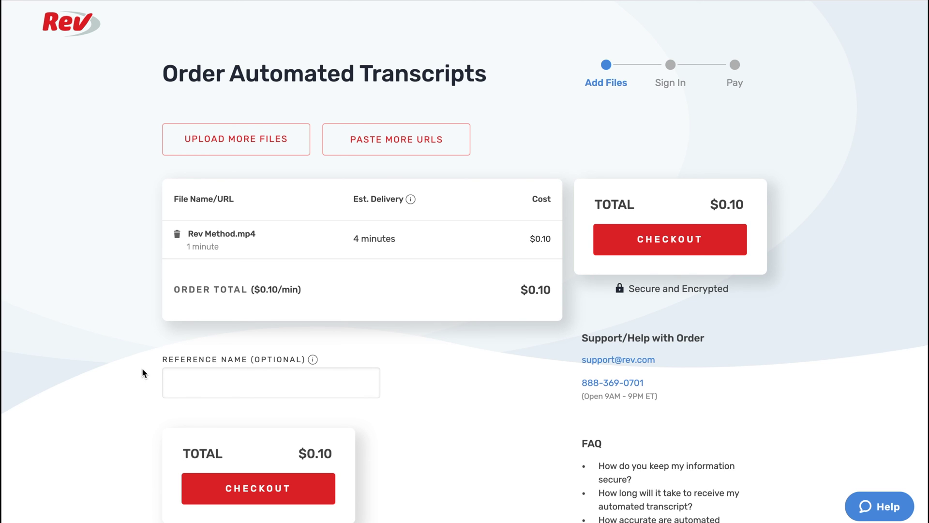
{"action": "left_click", "coordinate": [247, 492]}
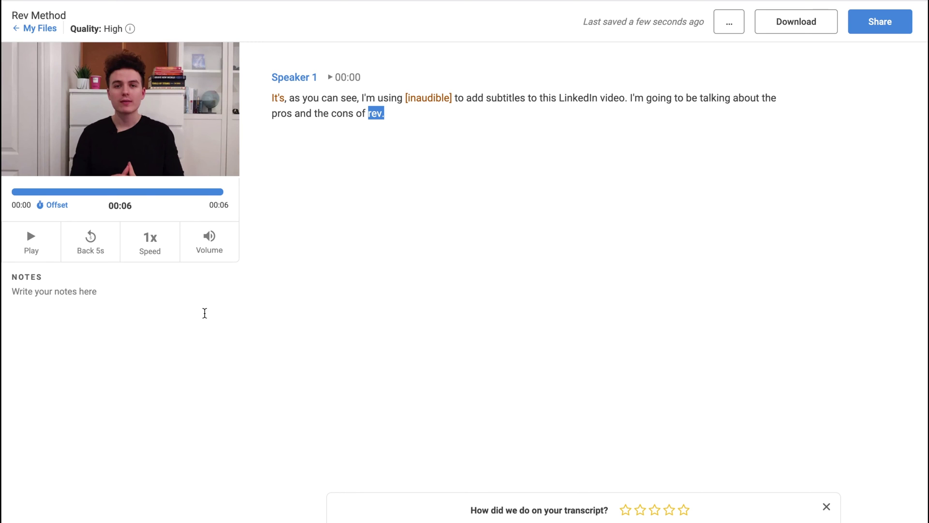
Correct the transcript to read 'Rev.com.' and export it as SubRip (*.srt) captions.
{"action": "left_click", "coordinate": [33, 246]}
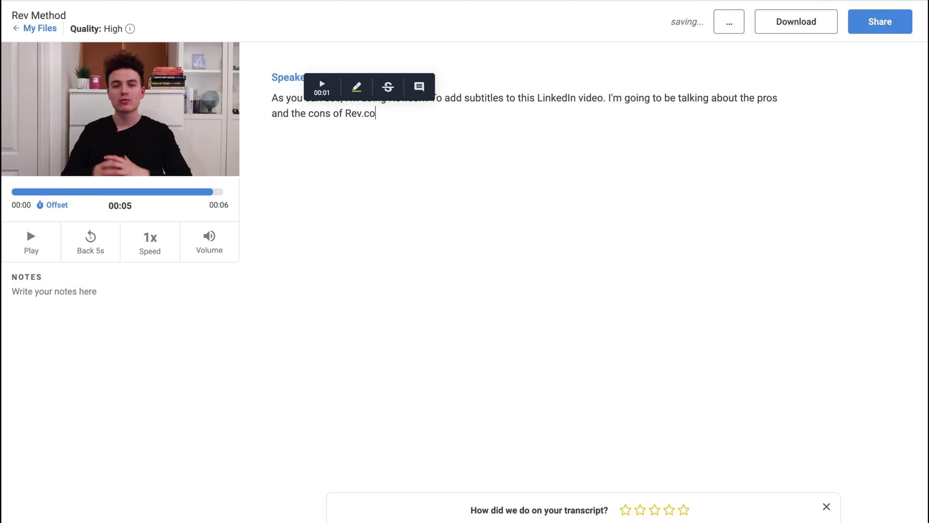
{"action": "type", "text": "m."}
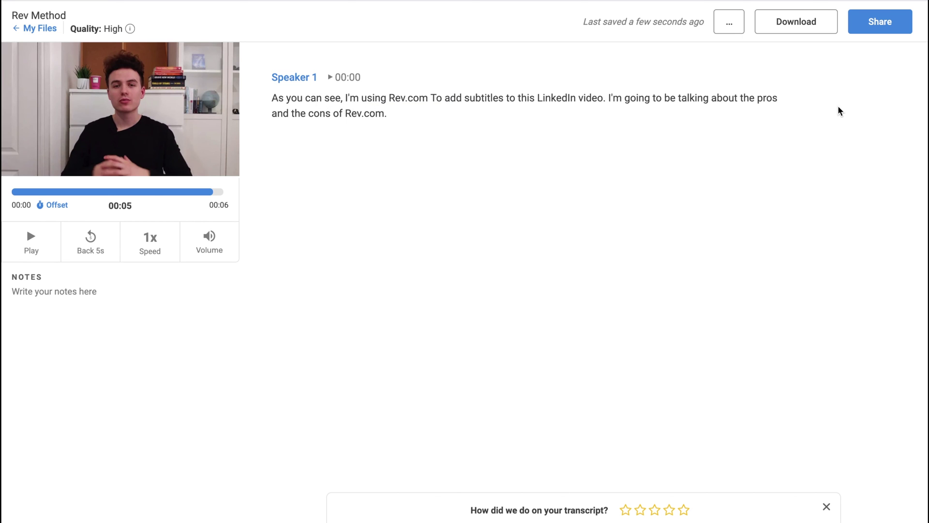
{"action": "left_click", "coordinate": [807, 30]}
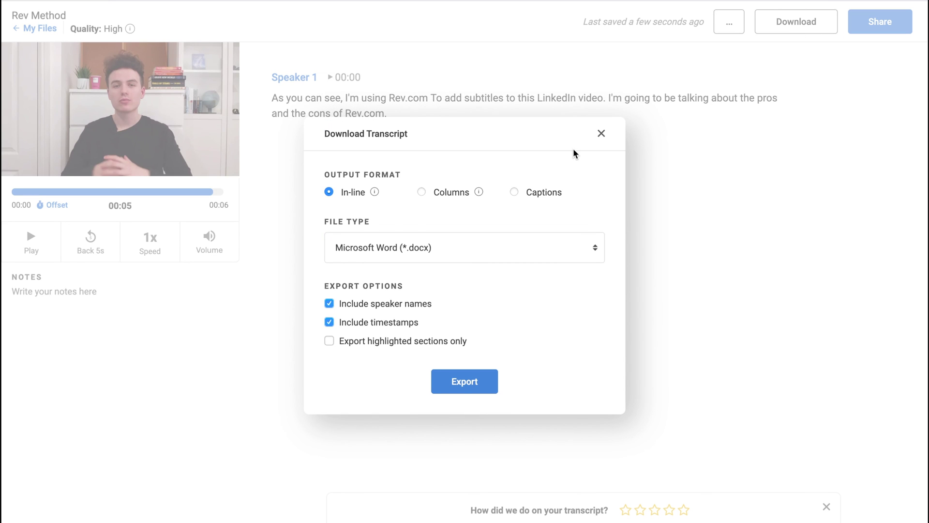
{"action": "left_click", "coordinate": [543, 194]}
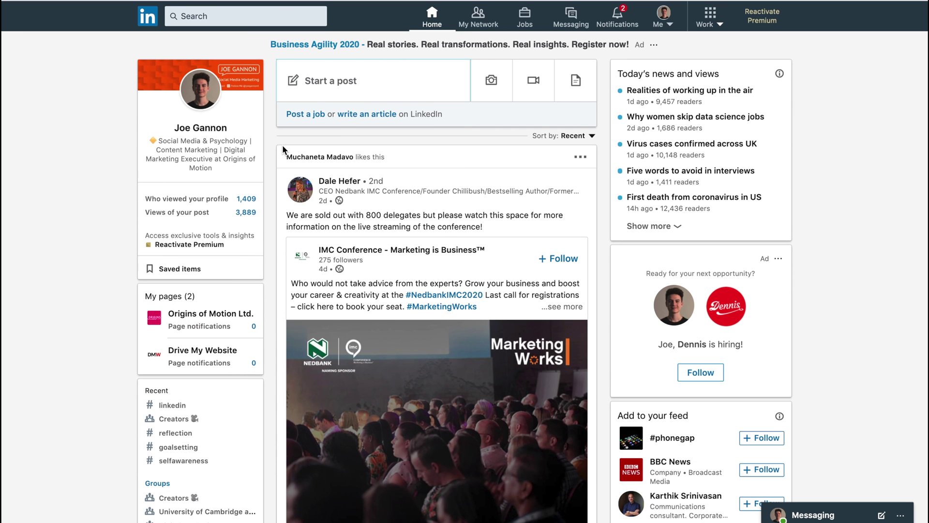
Start a LinkedIn post with the video, attach and save the Rev Method SRT captions, then continue.
{"action": "left_click", "coordinate": [319, 82]}
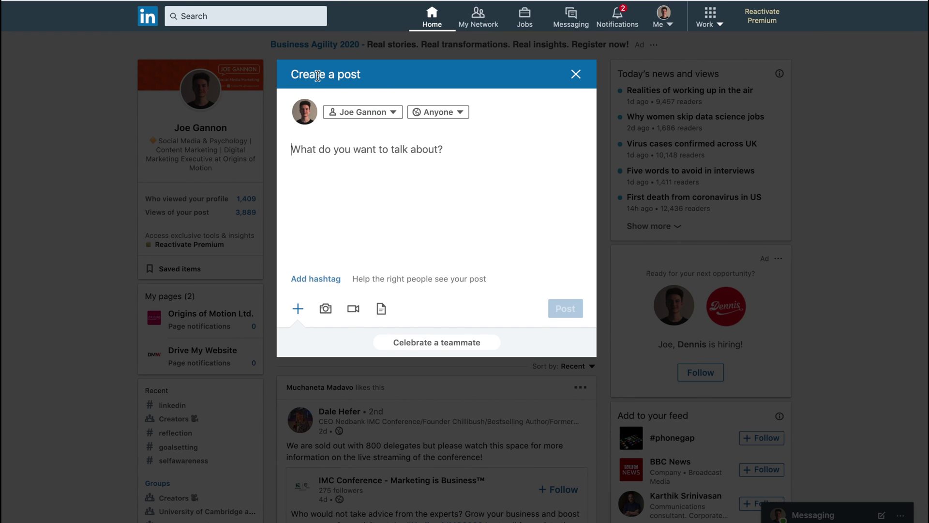
{"action": "left_click", "coordinate": [355, 307]}
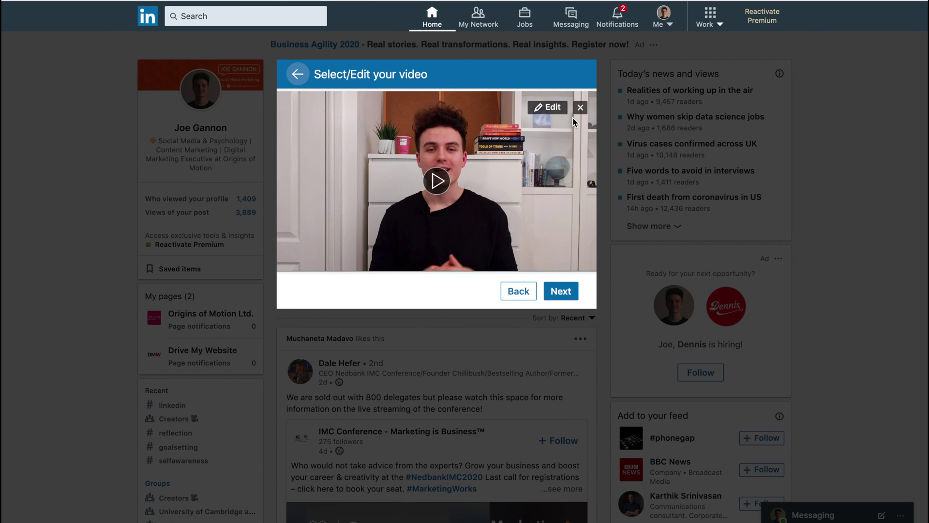
{"action": "left_click", "coordinate": [548, 110]}
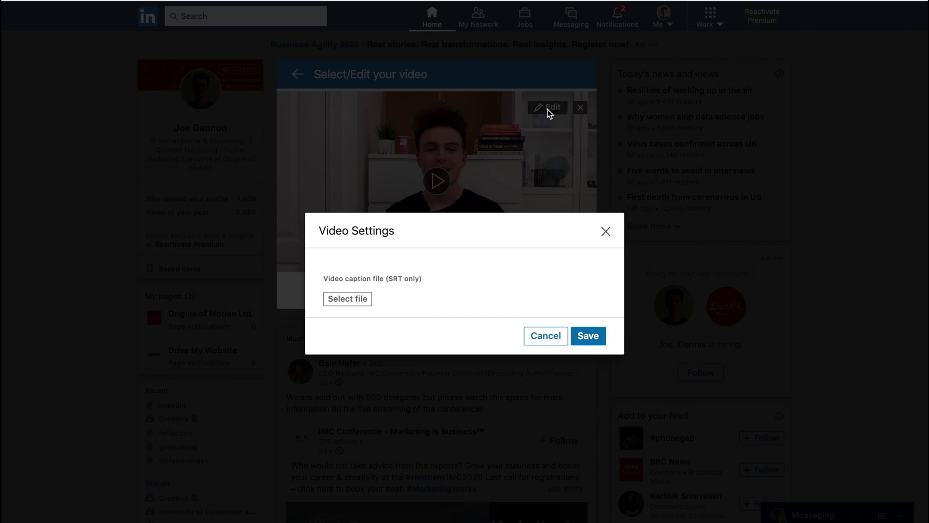
{"action": "left_click", "coordinate": [363, 302]}
{"action": "left_click", "coordinate": [707, 224]}
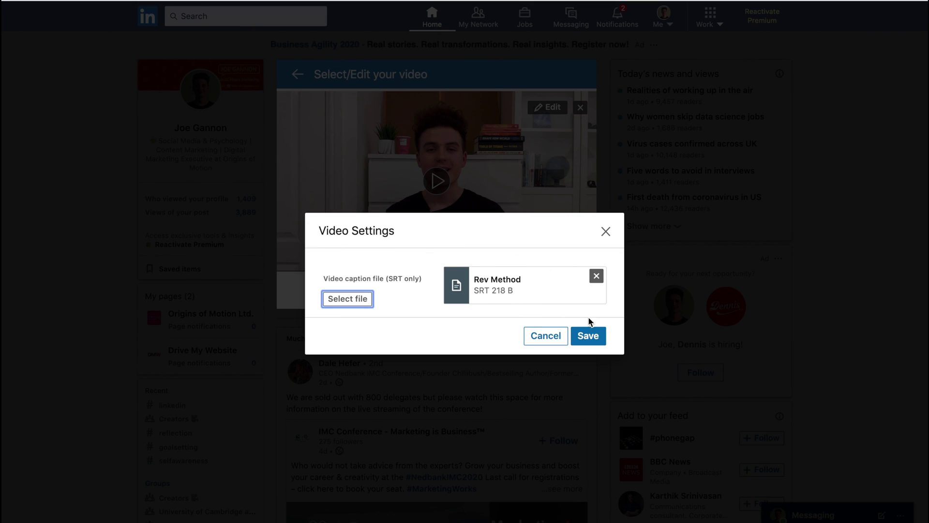
{"action": "left_click", "coordinate": [588, 334]}
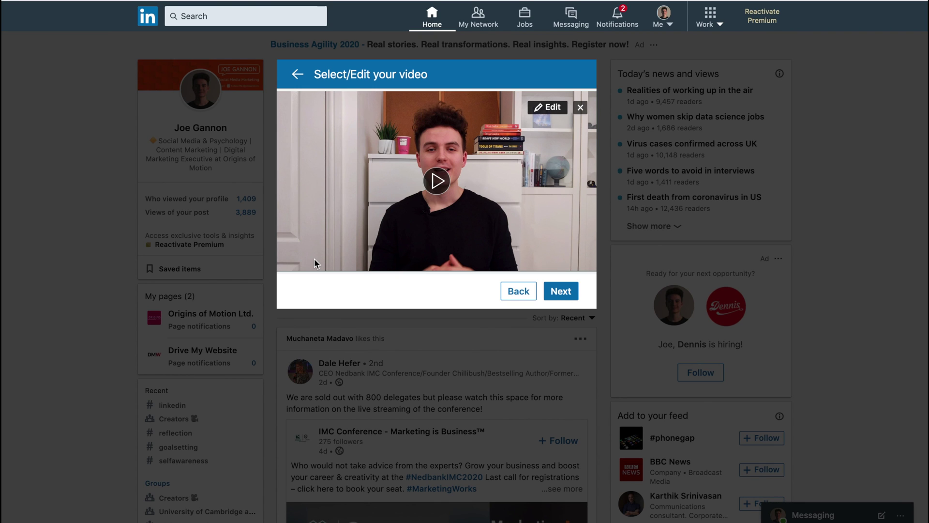
{"action": "left_click", "coordinate": [551, 107]}
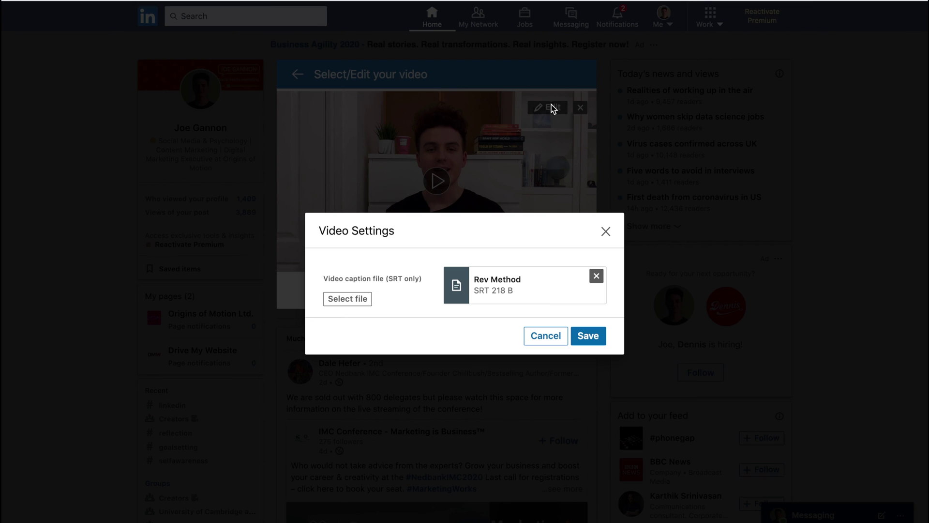
{"action": "left_click", "coordinate": [591, 334]}
{"action": "left_click", "coordinate": [560, 291]}
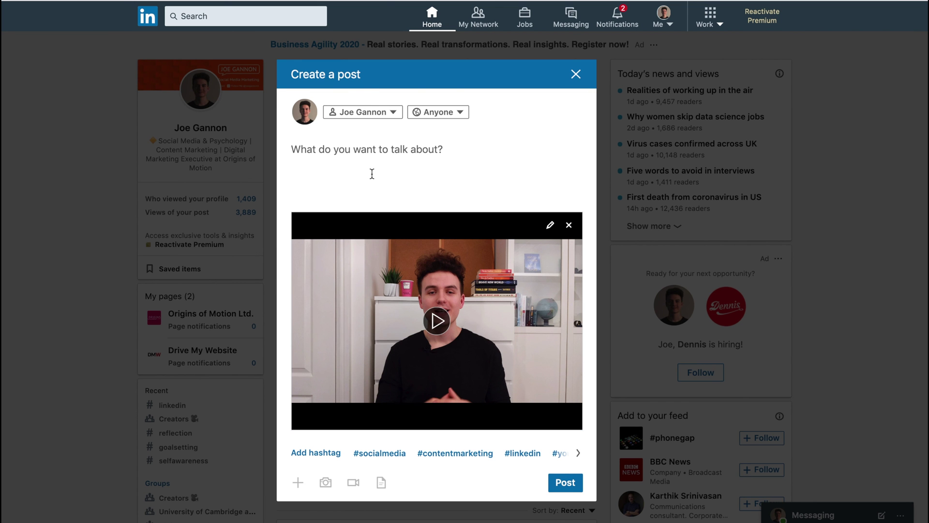